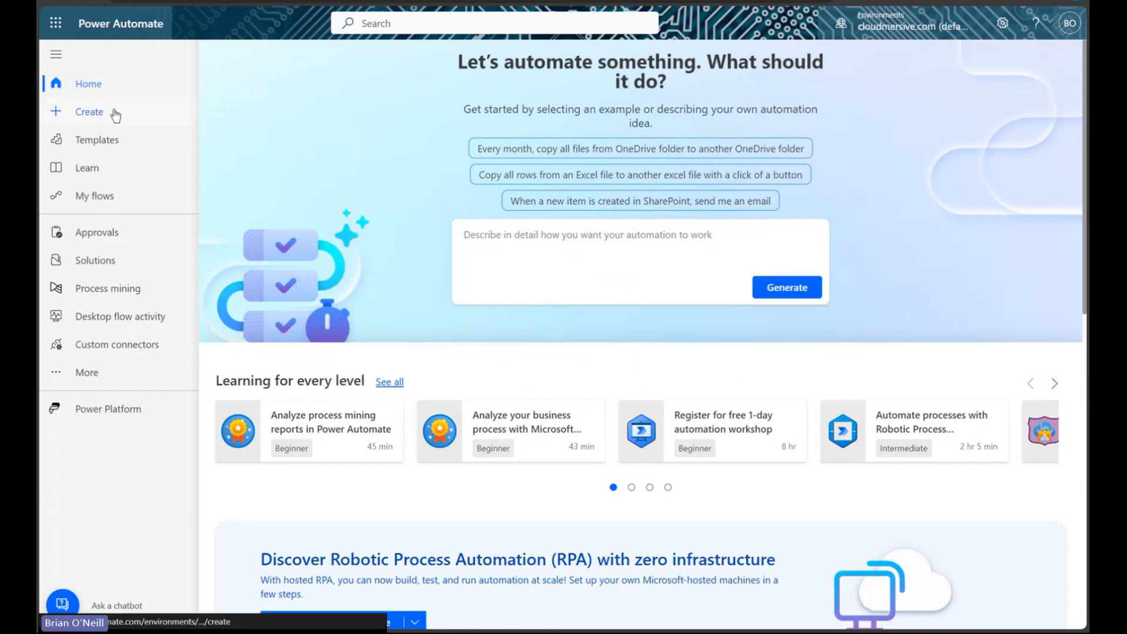
# Step: Create an instant cloud flow with the "Manually trigger a flow" trigger and dismiss the Copilot pane
pyautogui.click(116, 115)
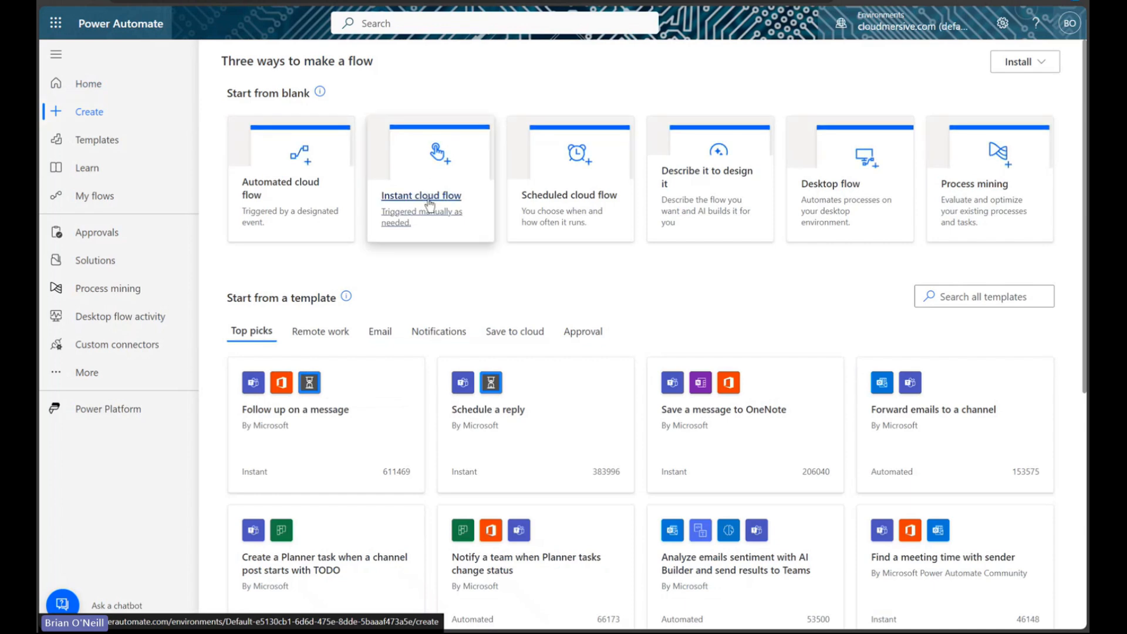
pyautogui.click(430, 205)
pyautogui.moveTo(698, 247); pyautogui.dragTo(696, 256)
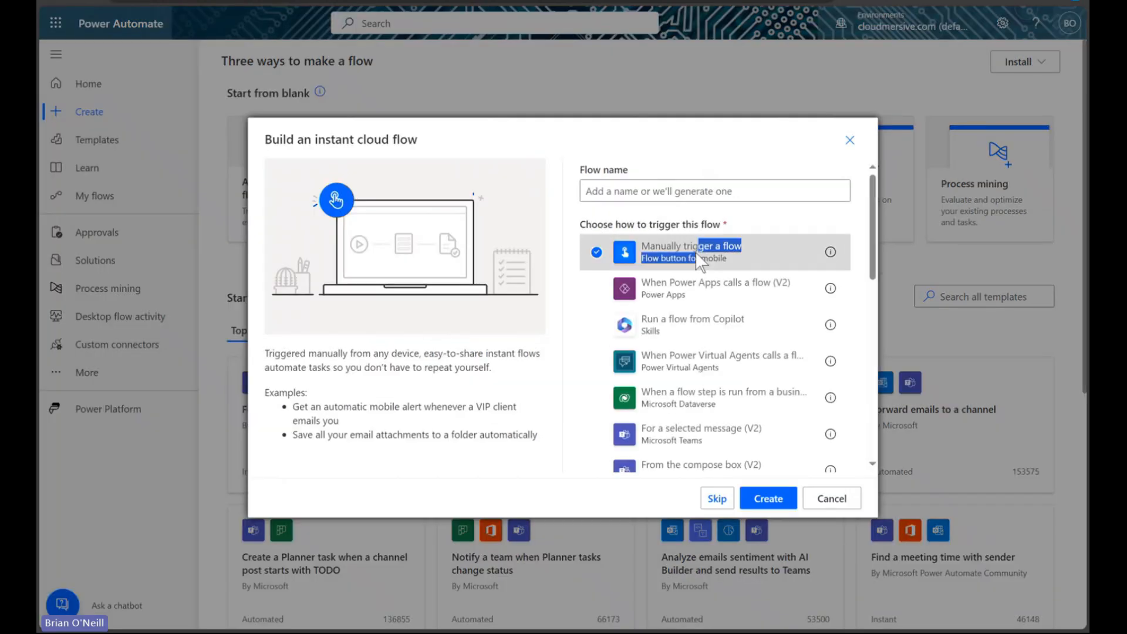
pyautogui.click(769, 499)
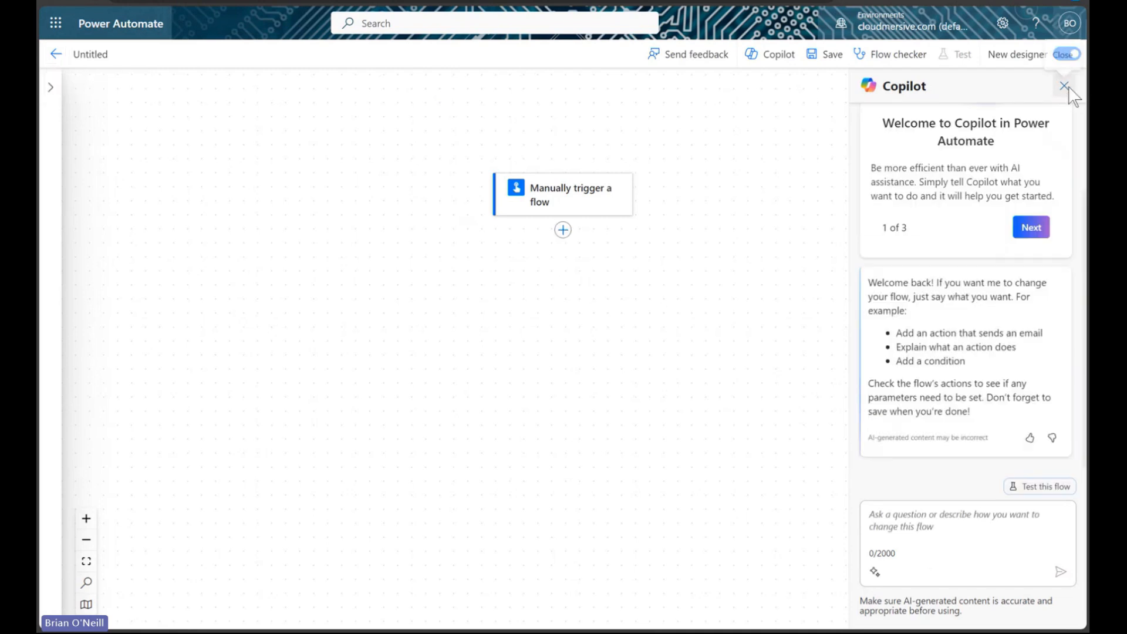
pyautogui.click(1063, 86)
# Step: Add a OneDrive for Business "Get file content" action after the trigger, reading /Sample Files/lorem ipsum.html
pyautogui.moveTo(682, 275); pyautogui.dragTo(670, 270)
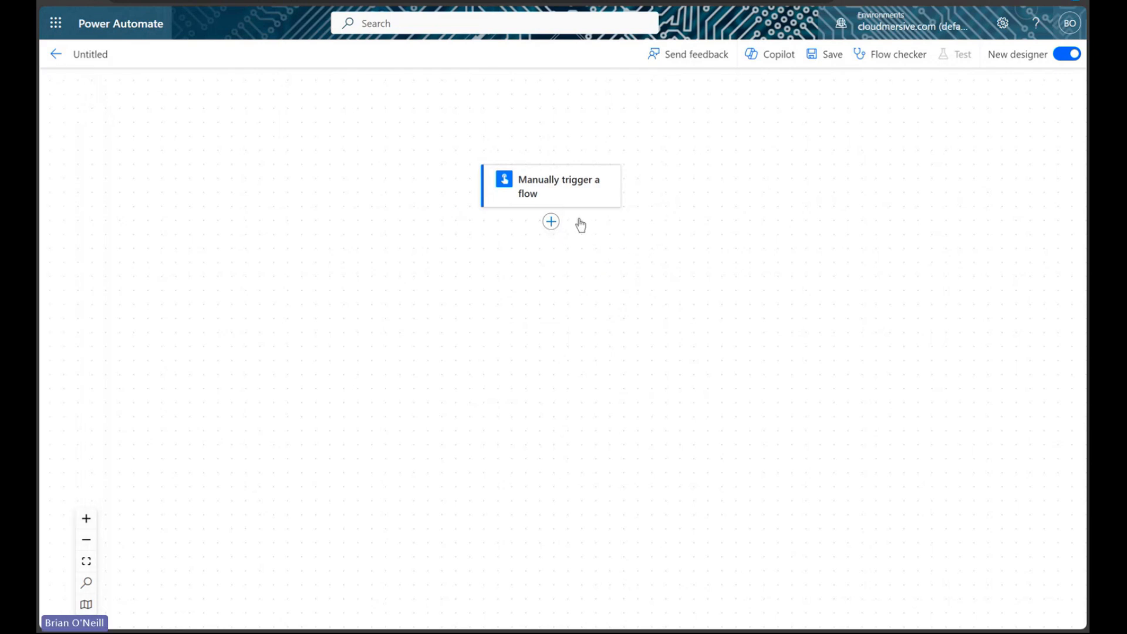
pyautogui.click(550, 221)
pyautogui.write('get t')
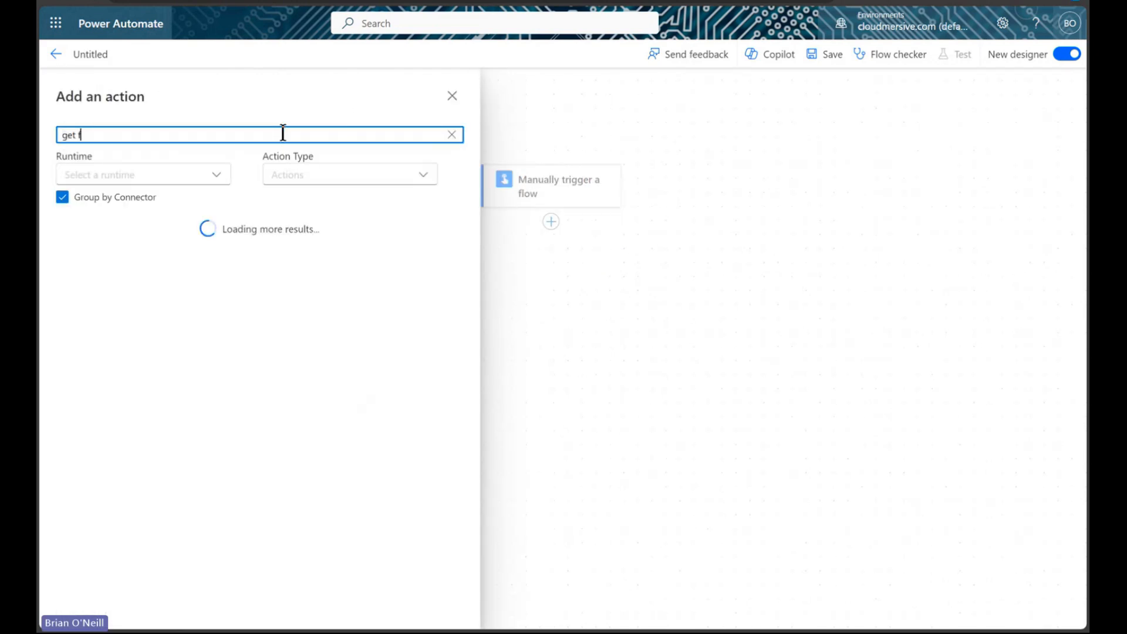
pyautogui.write('ile content')
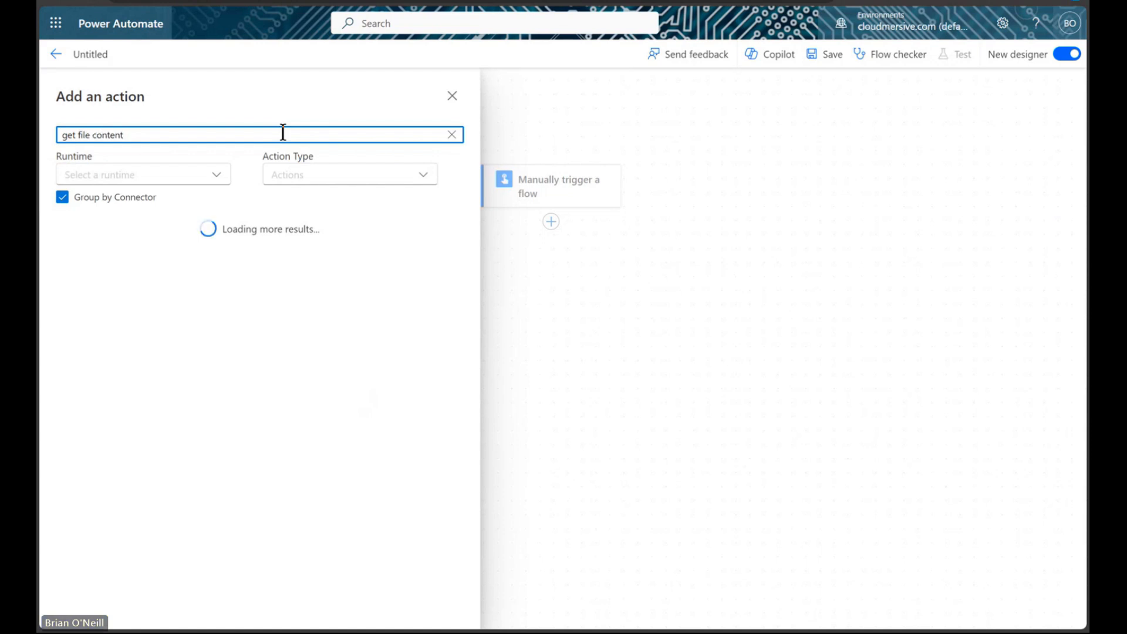
pyautogui.click(270, 278)
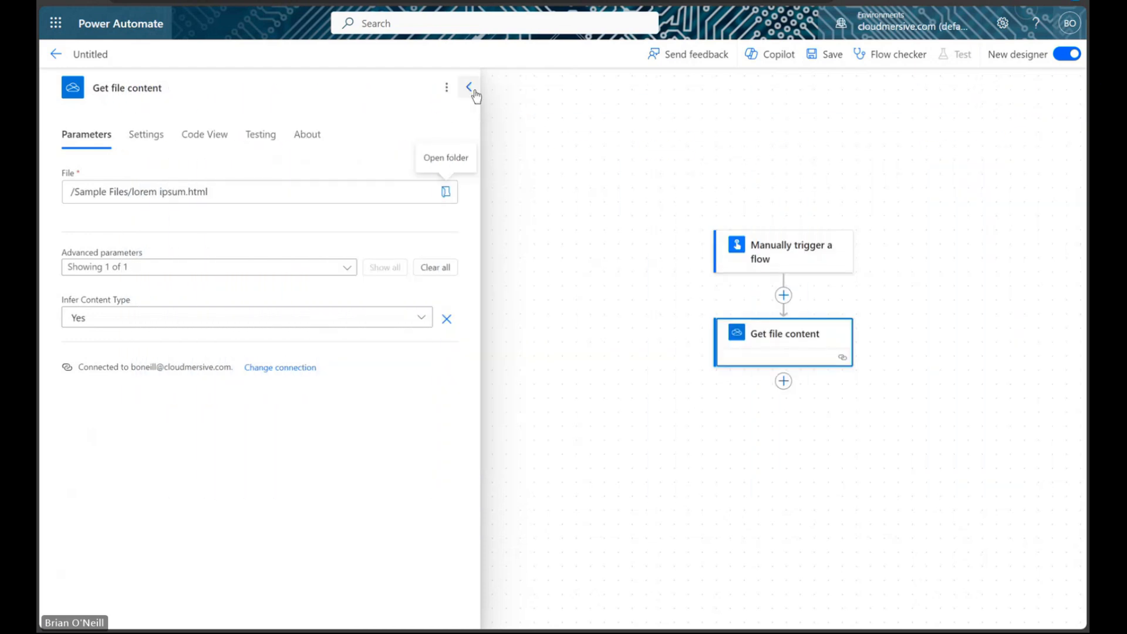
pyautogui.click(468, 88)
# Step: Add the Cloudmersive Document Conversion action "Convert HTML document file to PNG image array" after Get file content
pyautogui.moveTo(596, 201); pyautogui.dragTo(355, 198)
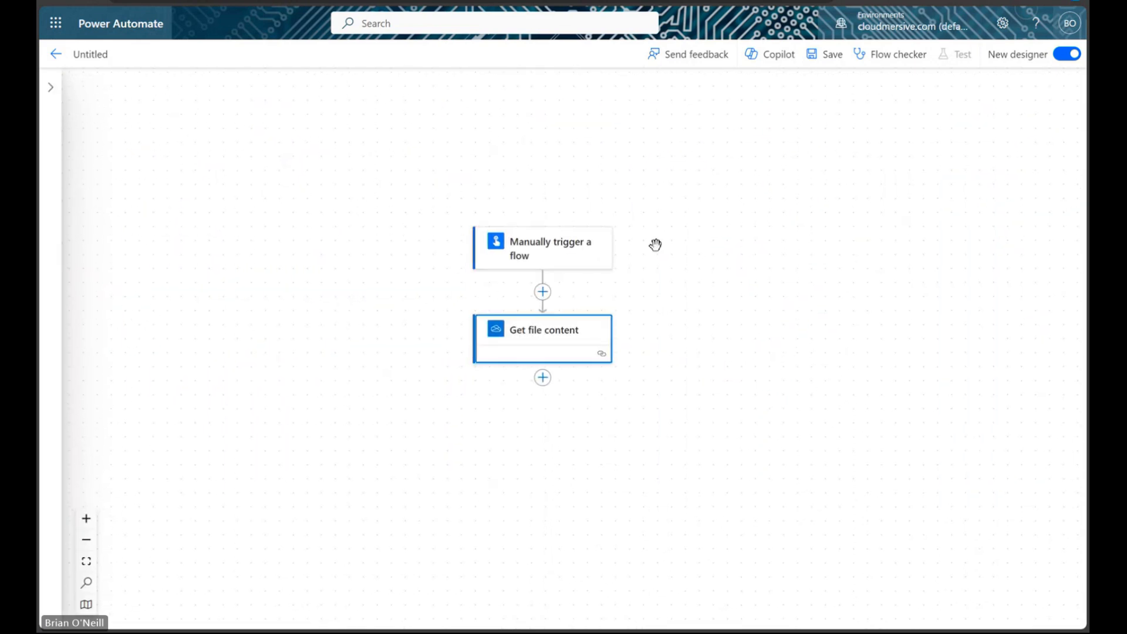
pyautogui.click(543, 377)
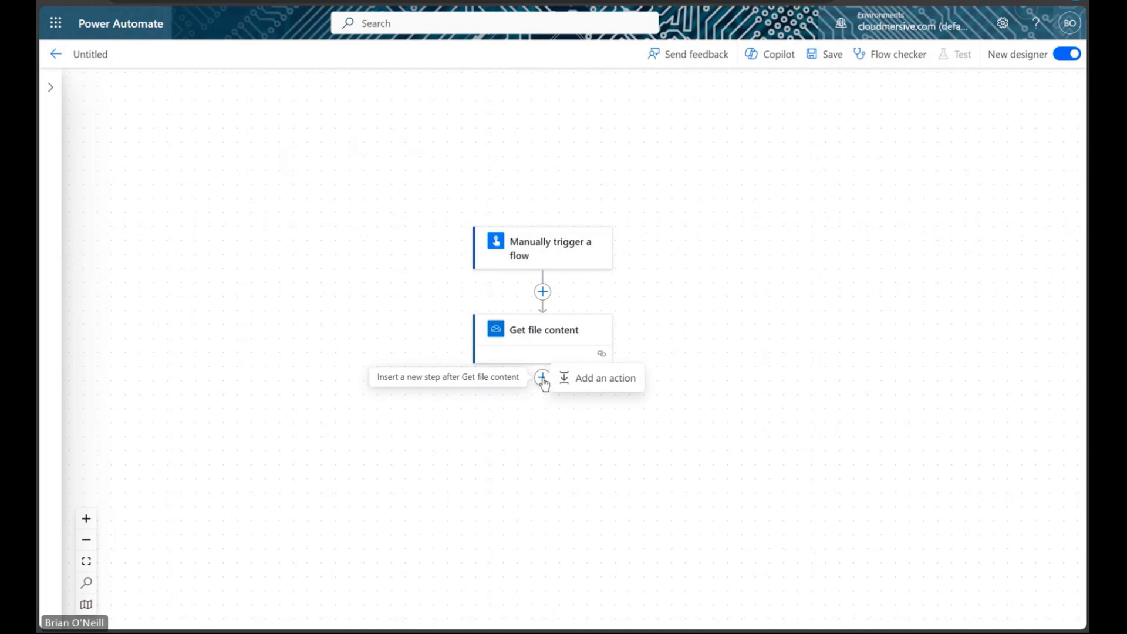
pyautogui.click(595, 377)
pyautogui.write('Cloudmersive')
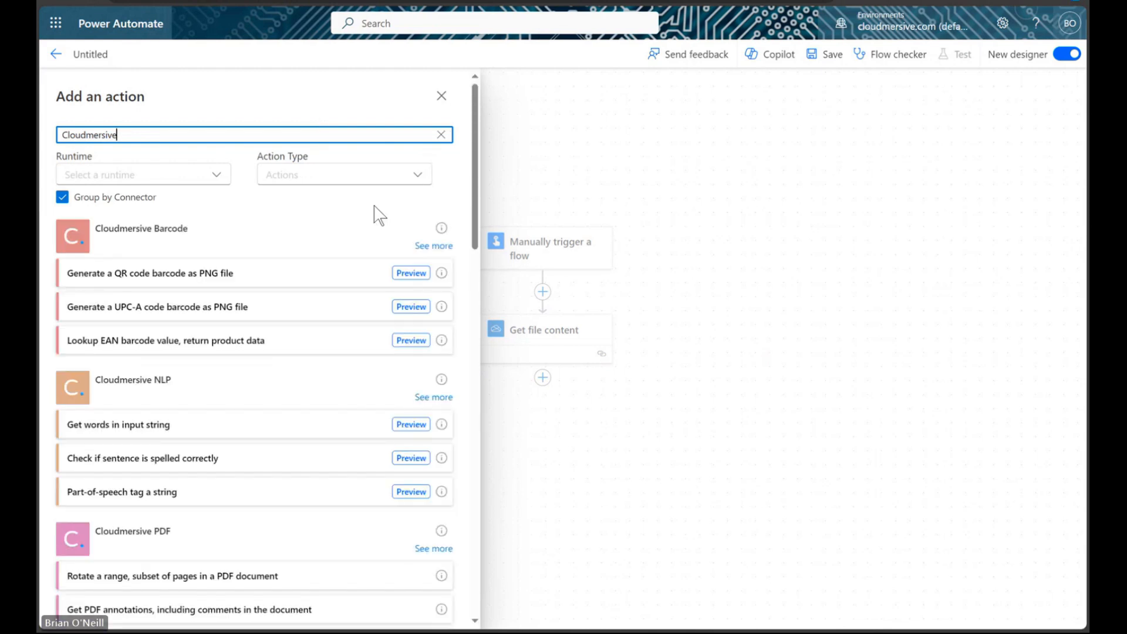
pyautogui.scroll(-10, 376, 215)
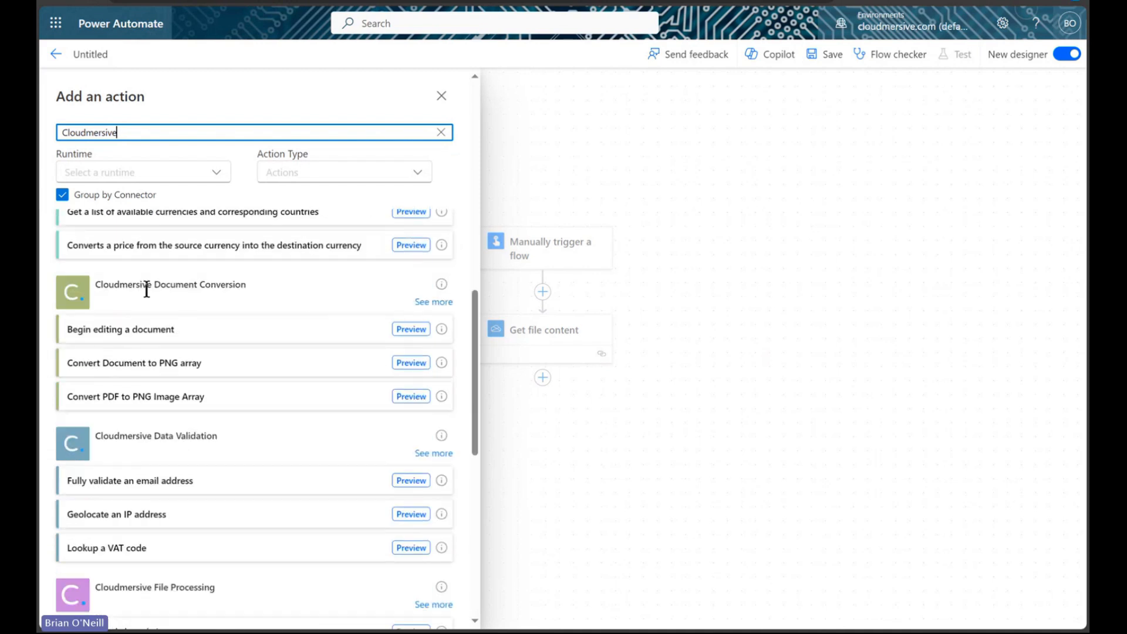
pyautogui.click(434, 302)
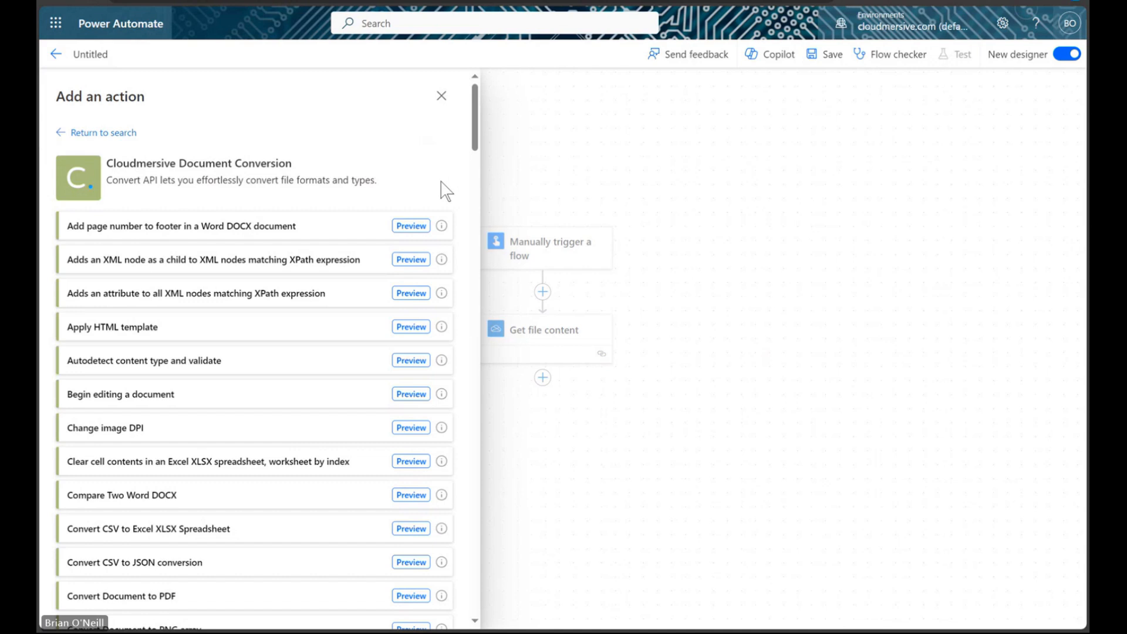
pyautogui.scroll(-5, 420, 211)
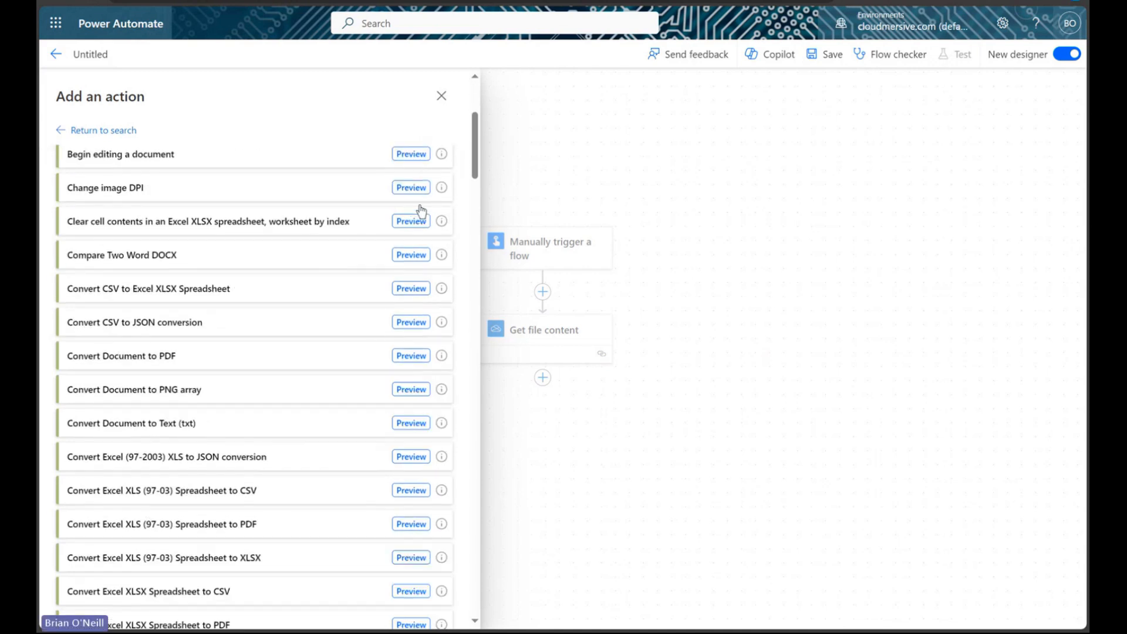
pyautogui.scroll(-4, 420, 211)
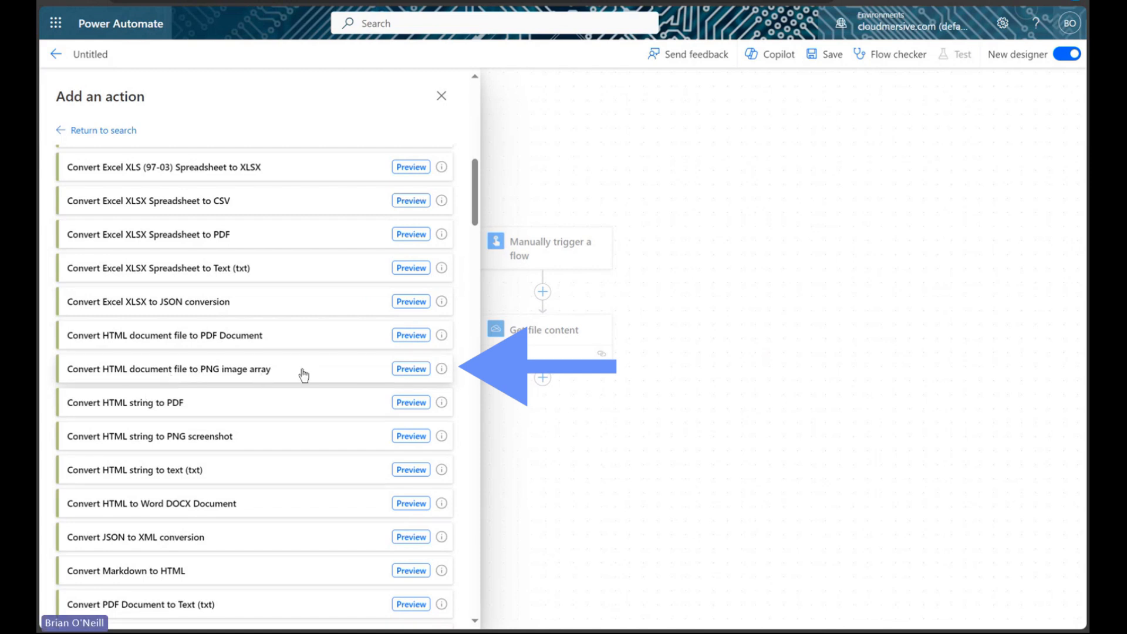
pyautogui.click(277, 373)
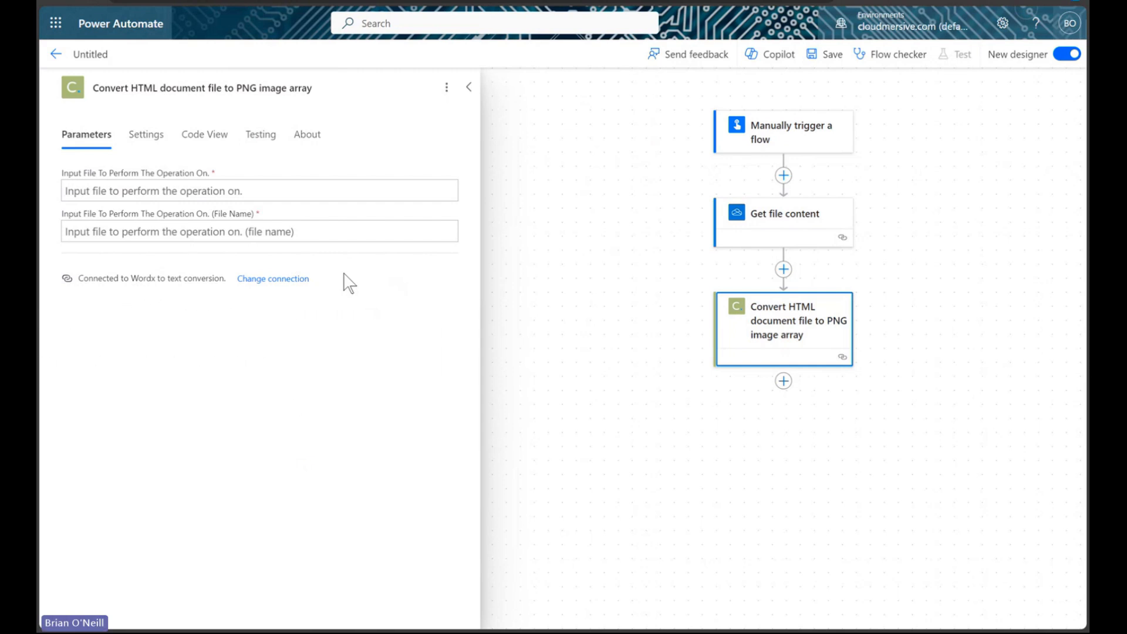
# Step: Set the conversion action's input file to the File content output and its file name to file.html
pyautogui.click(294, 188)
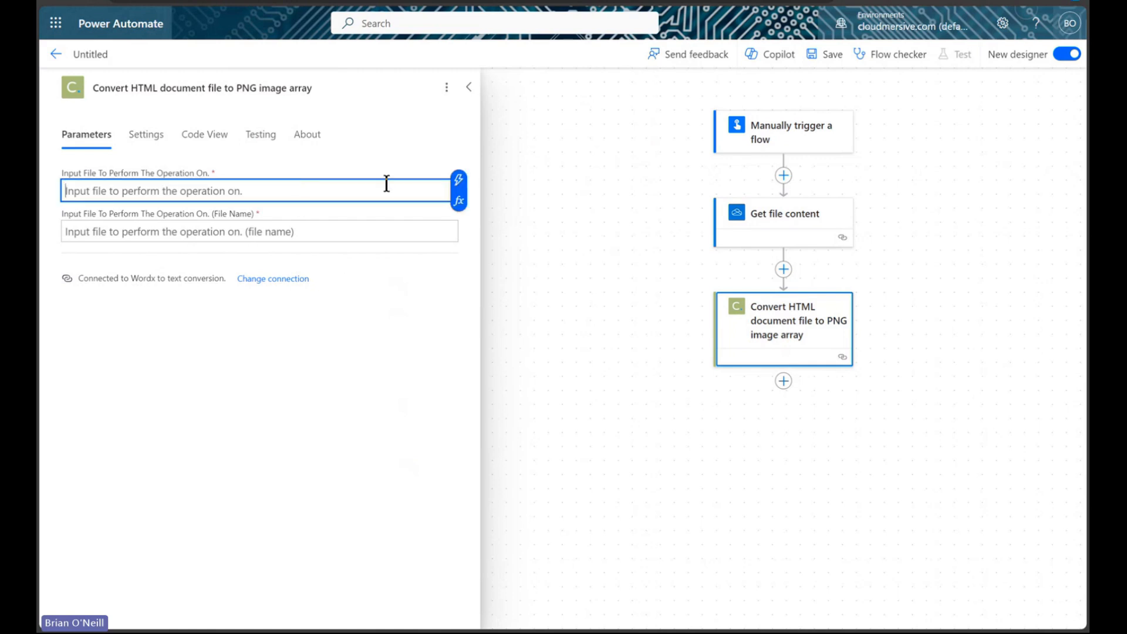
pyautogui.click(457, 189)
pyautogui.click(546, 282)
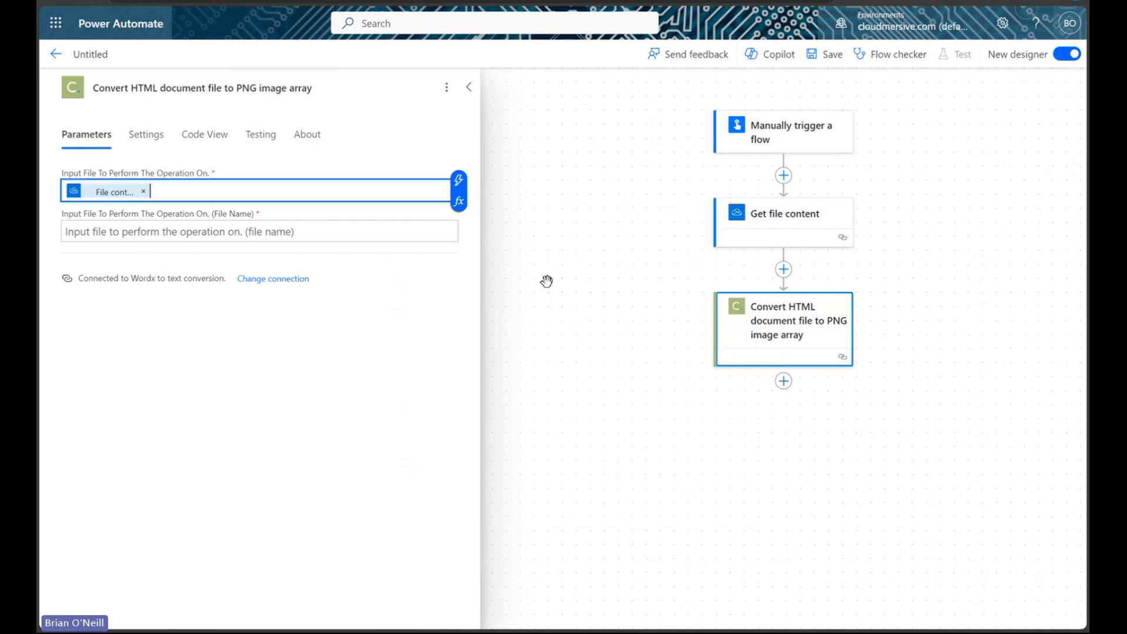
pyautogui.click(392, 312)
pyautogui.click(318, 232)
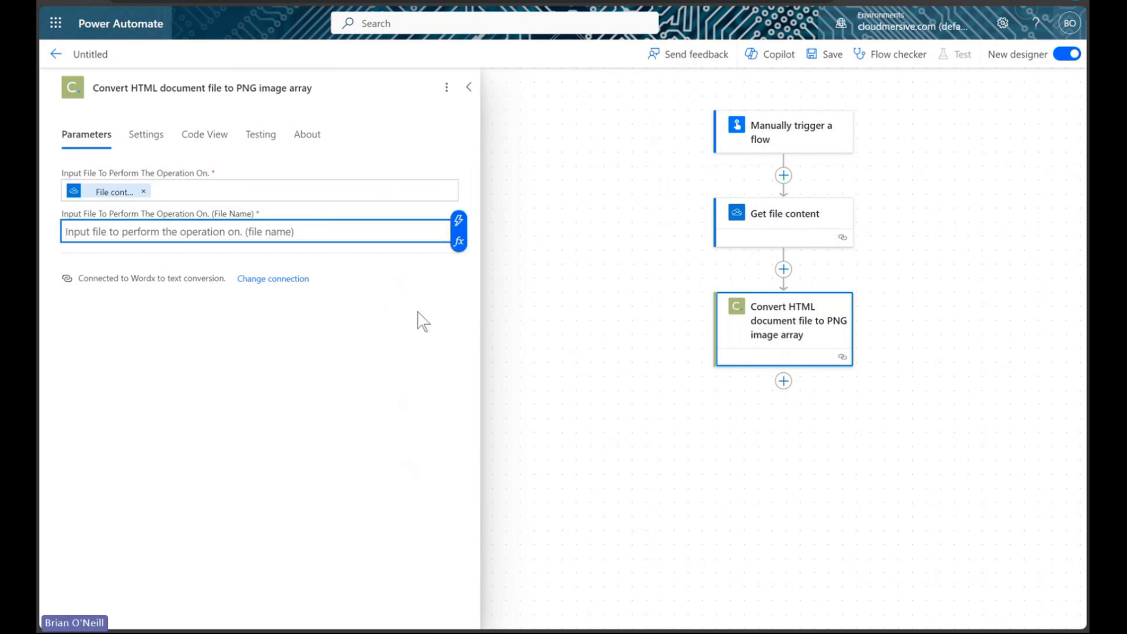
pyautogui.write('file')
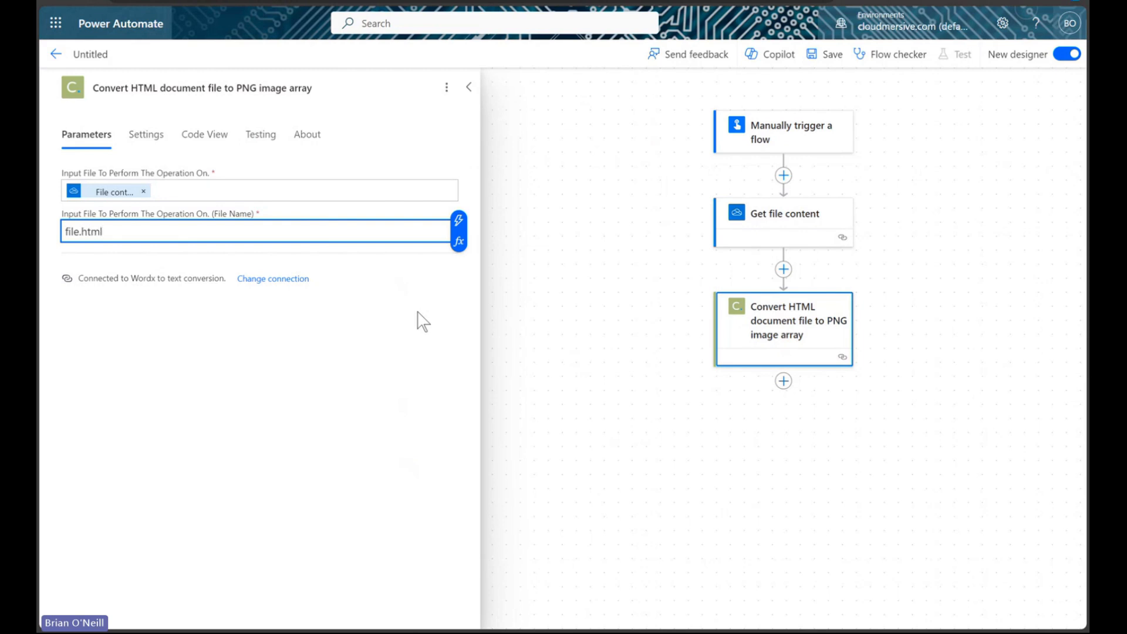
pyautogui.click(420, 321)
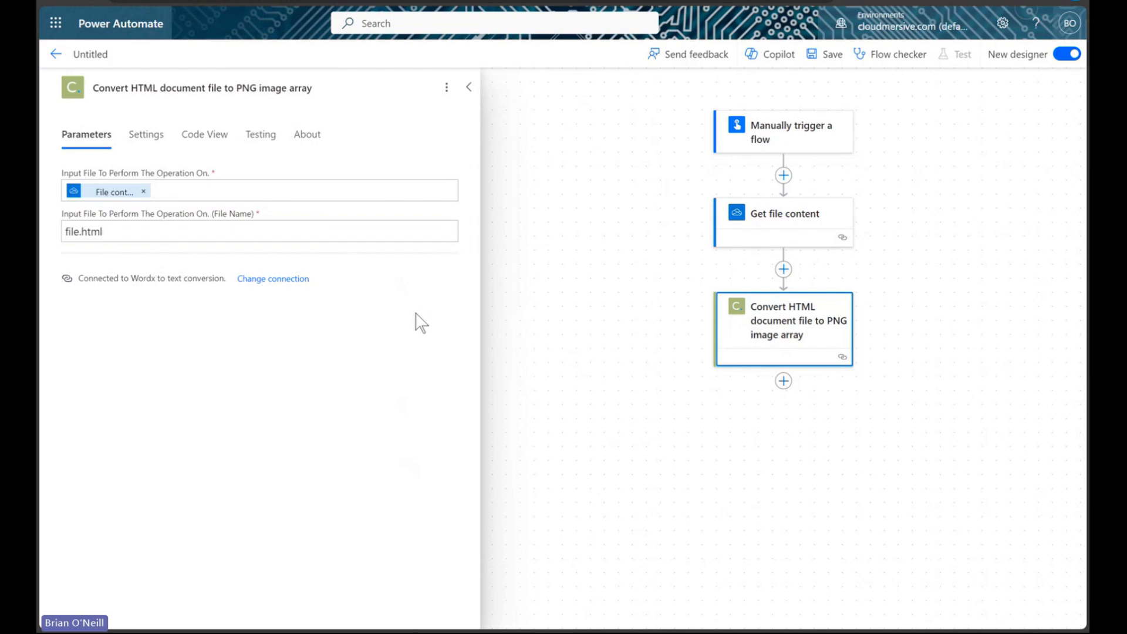
pyautogui.click(471, 89)
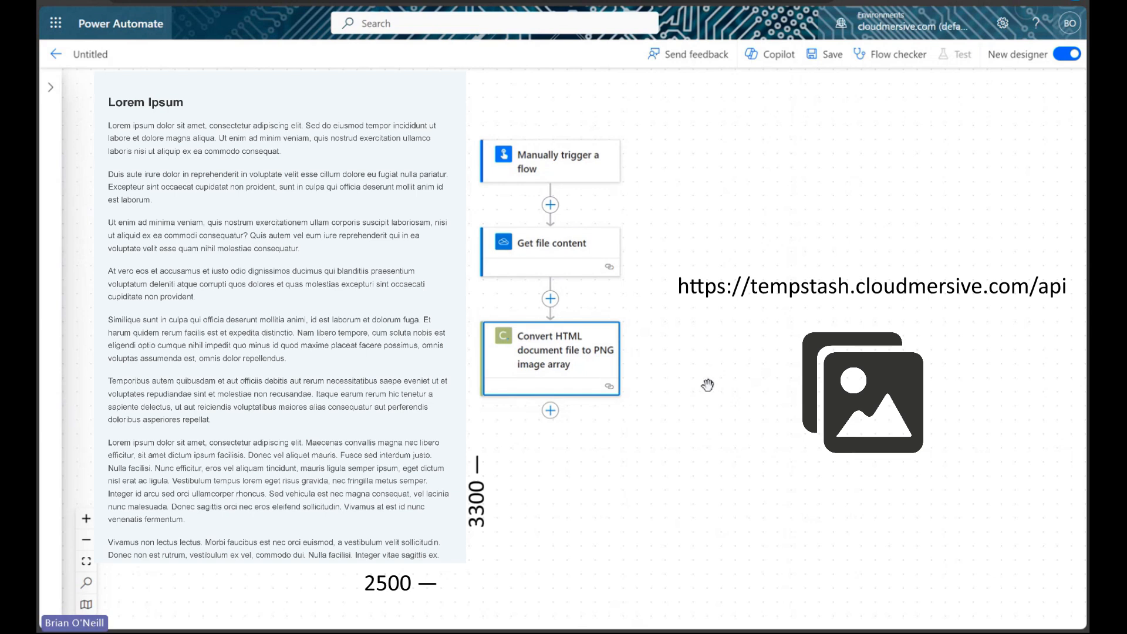
# Step: Add Cloudmersive's "Finish editing document, and download result from document editing" action after the PNG conversion
pyautogui.moveTo(709, 382); pyautogui.dragTo(719, 359)
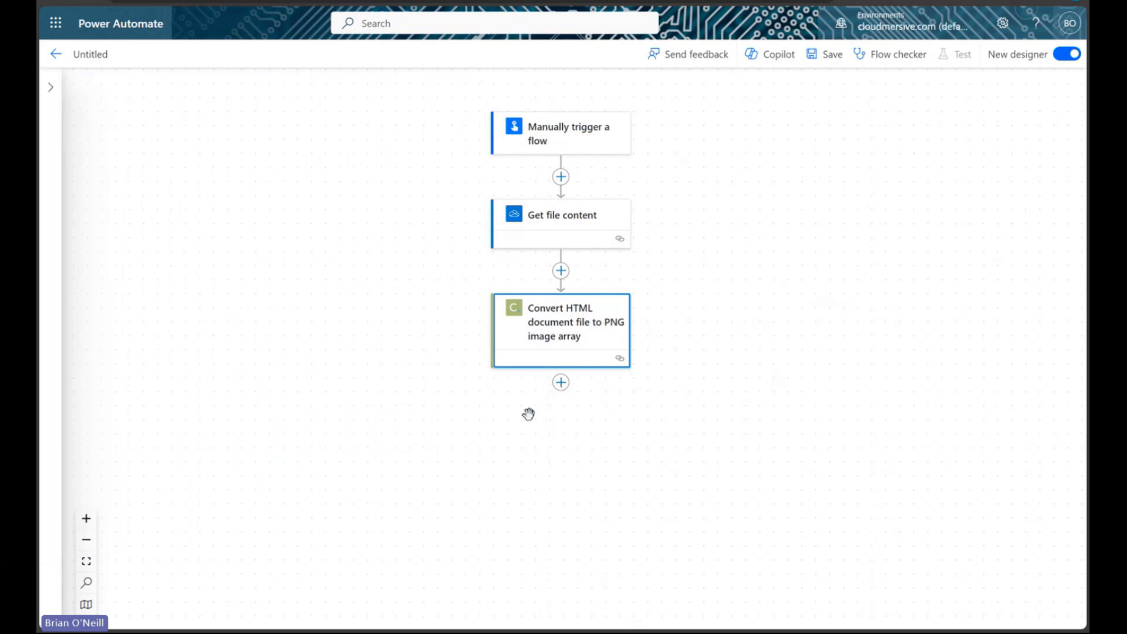
pyautogui.click(561, 382)
pyautogui.click(601, 390)
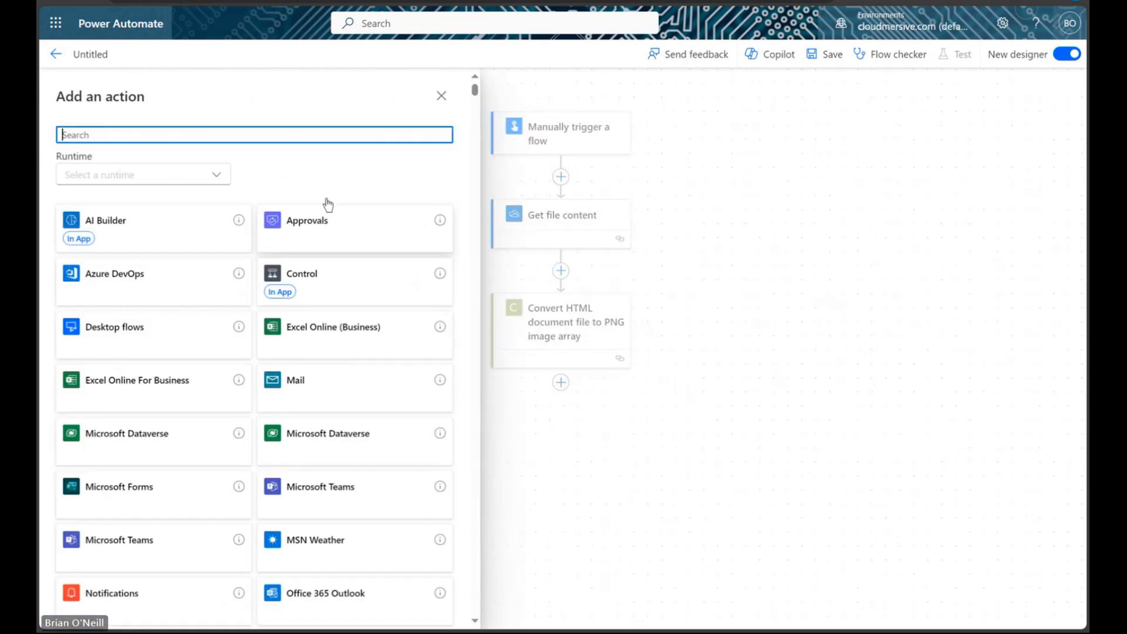
pyautogui.write('finish editing ')
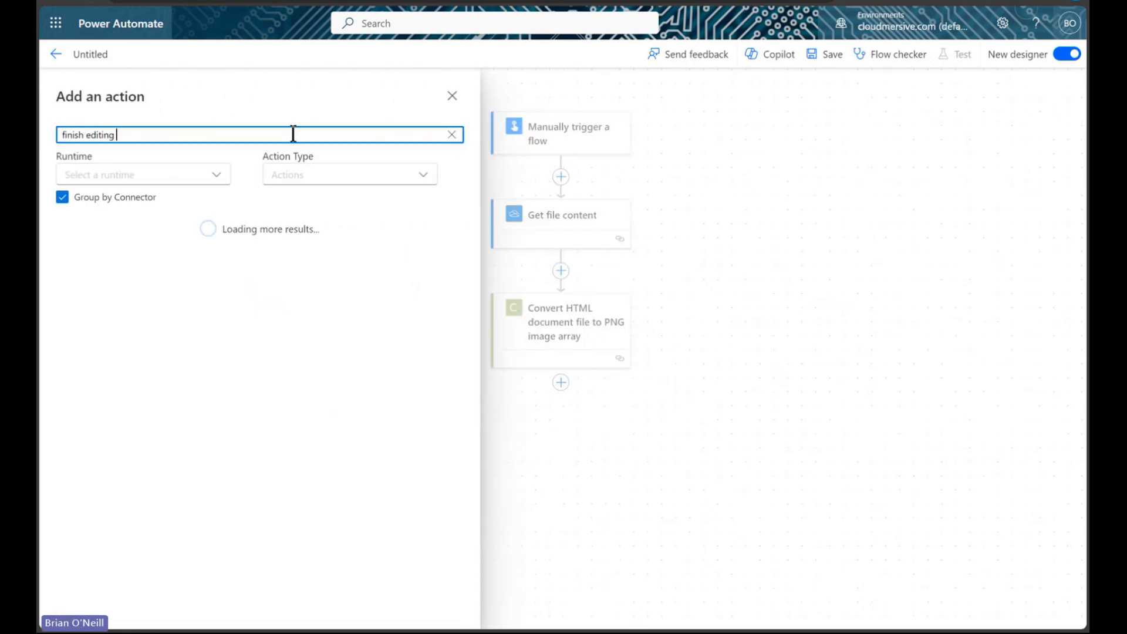
pyautogui.write('document')
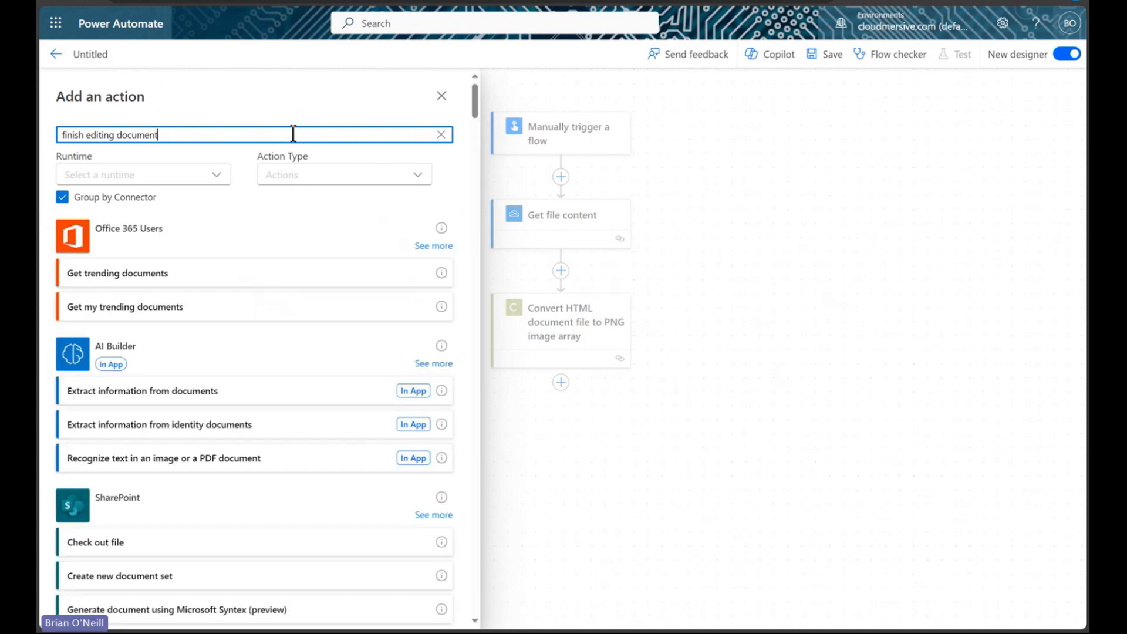
pyautogui.scroll(-15, 252, 272)
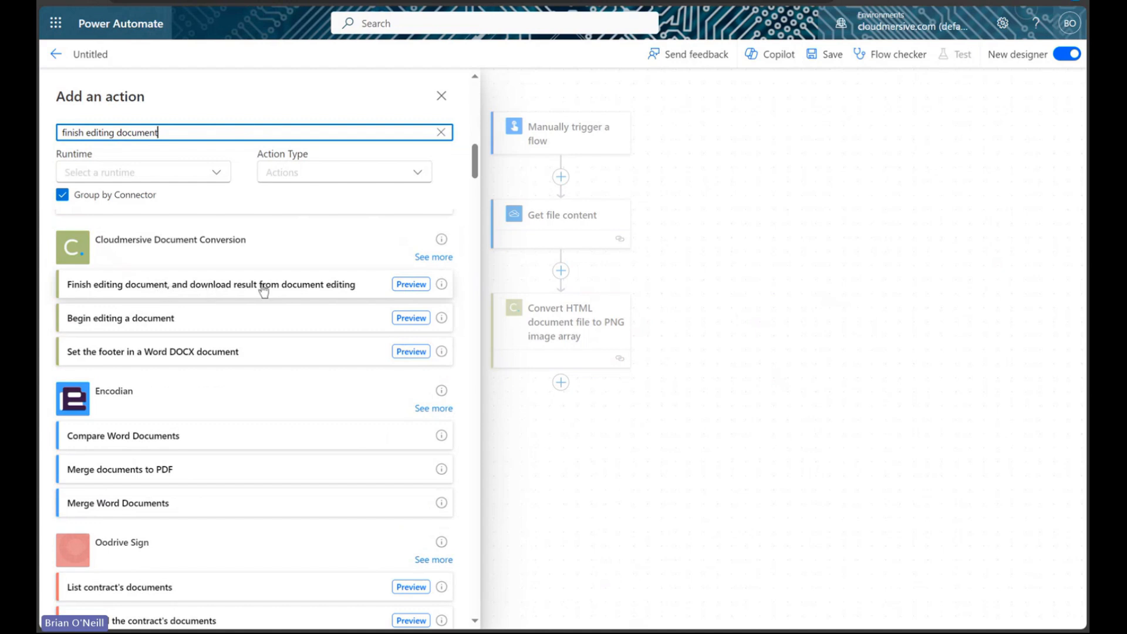
pyautogui.click(264, 290)
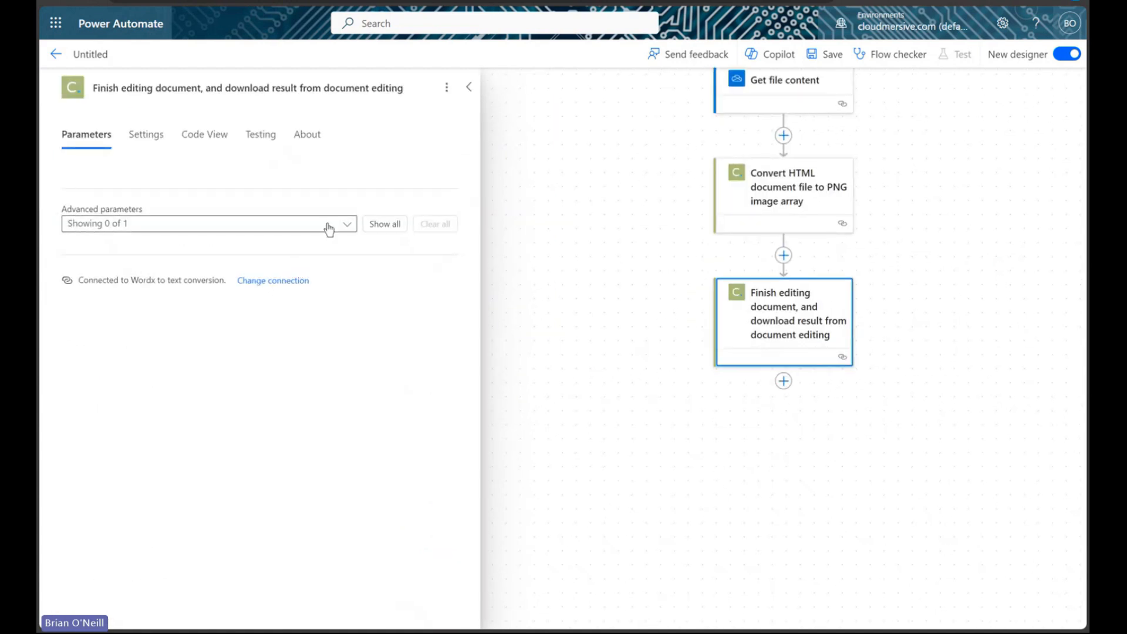
# Step: Show the action's advanced parameter and set ReqConfig/InputFileUrl to the URL output of the PNG conversion
pyautogui.click(381, 223)
pyautogui.click(320, 274)
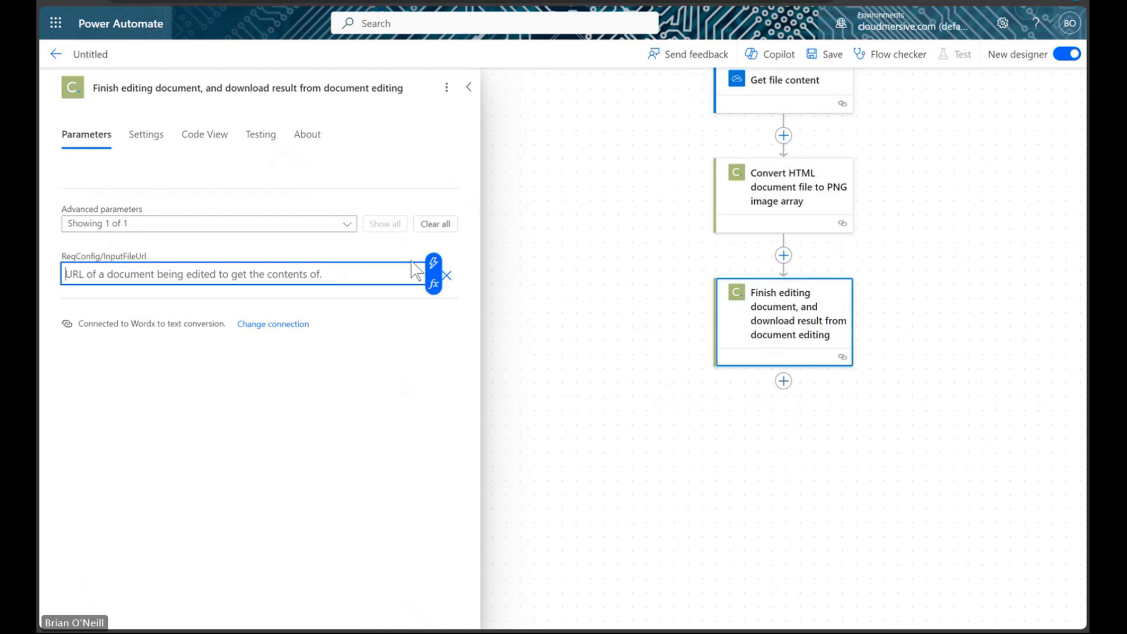
pyautogui.click(433, 263)
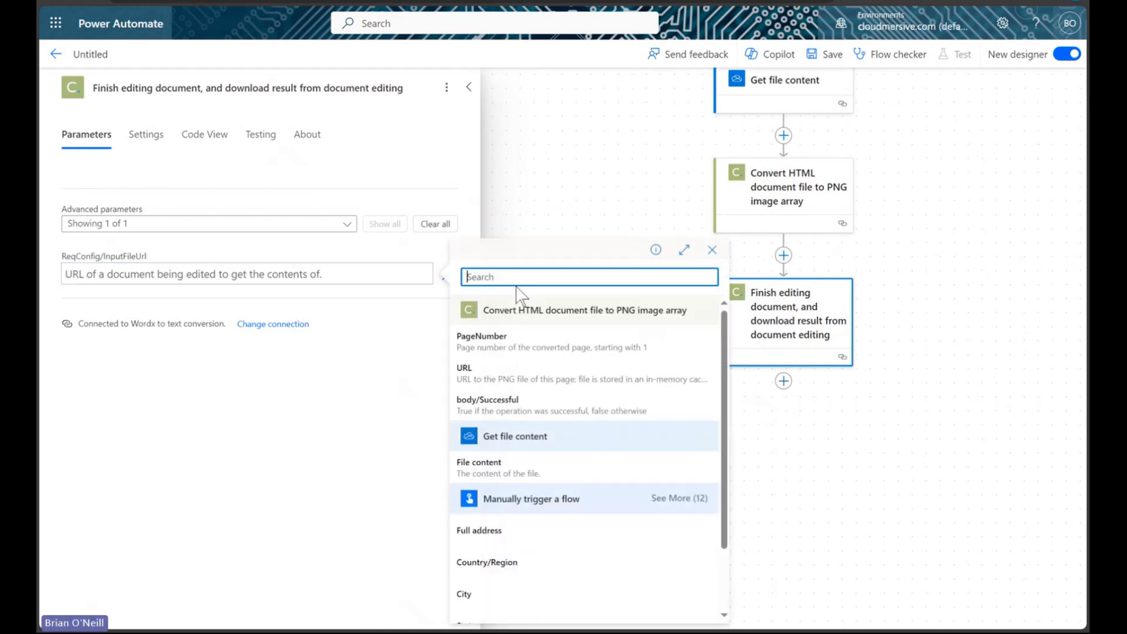
pyautogui.click(564, 378)
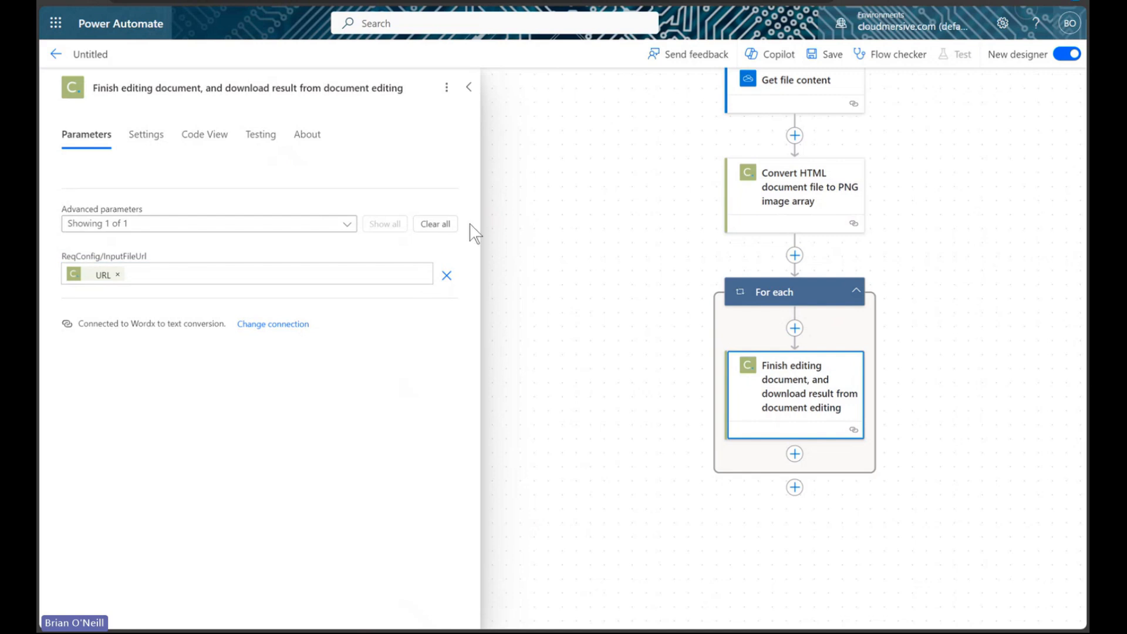
pyautogui.click(468, 86)
# Step: Add a OneDrive for Business "Create file" action inside the For each loop, after the Finish editing document action
pyautogui.moveTo(943, 419); pyautogui.dragTo(728, 403)
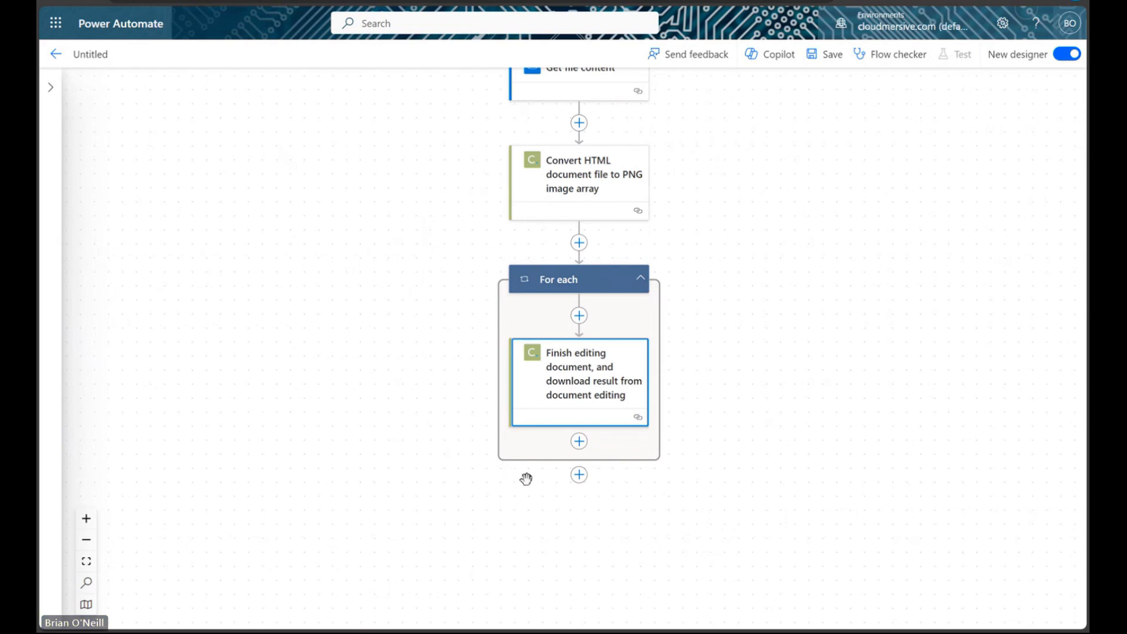
pyautogui.click(579, 441)
pyautogui.click(625, 442)
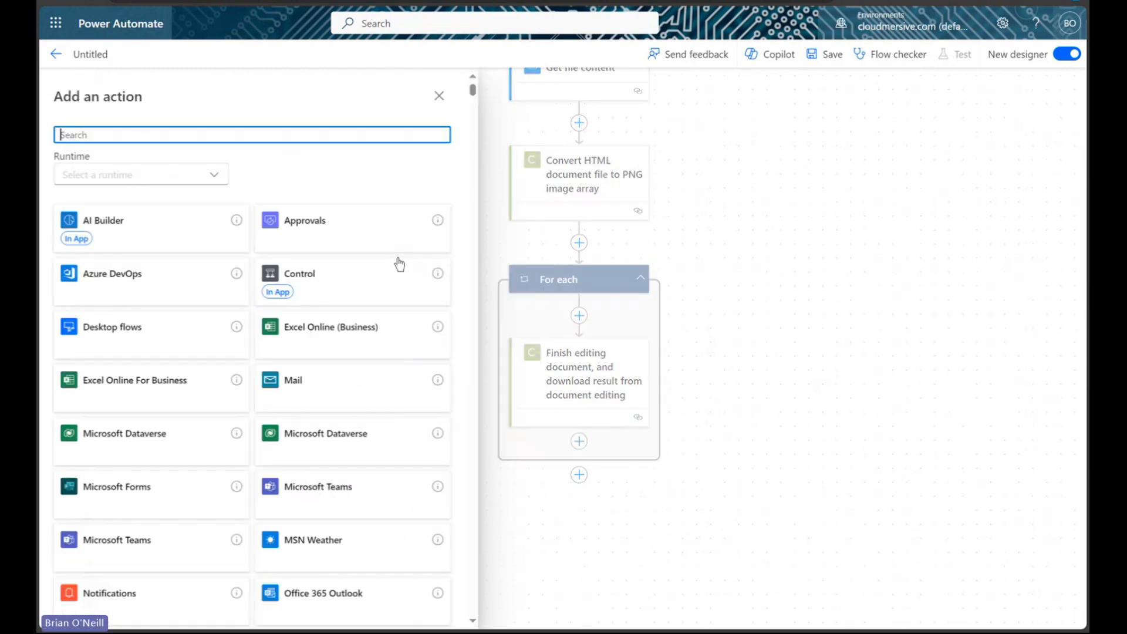
pyautogui.write('create file')
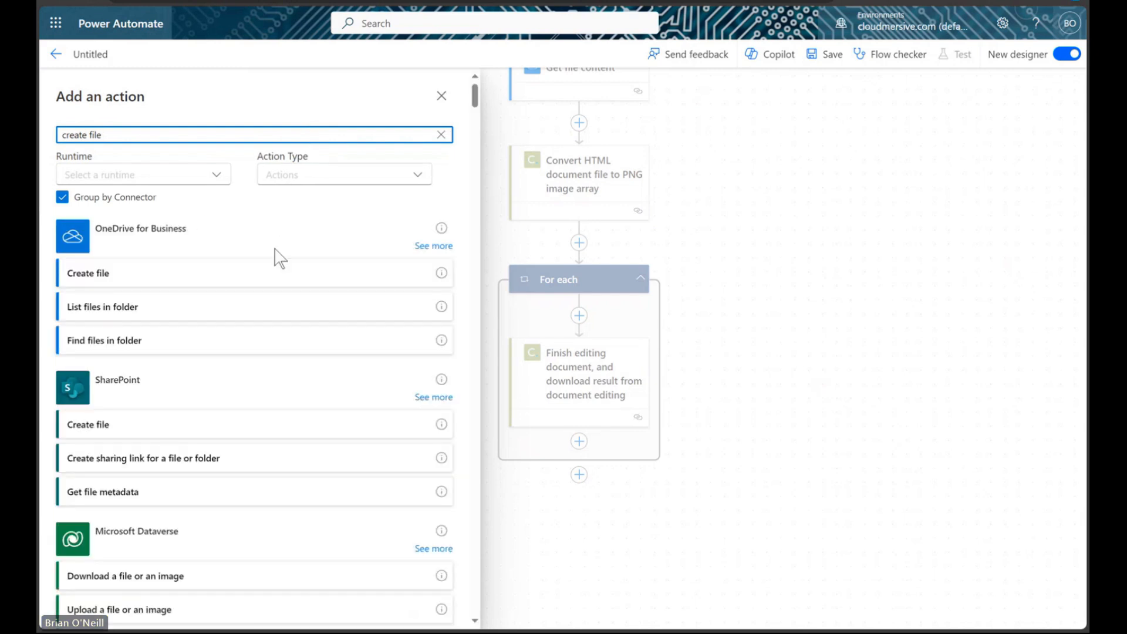
pyautogui.click(264, 269)
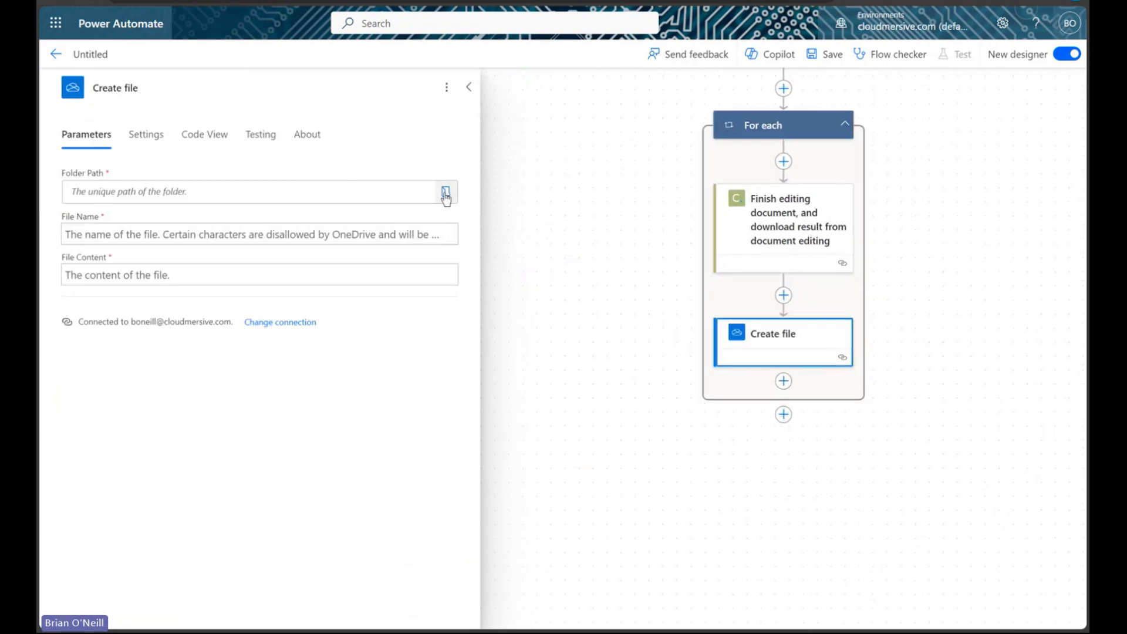
# Step: Set the Create file action's name to the PageNumber output followed by .png, and its content to the OutputContent output
pyautogui.click(368, 230)
pyautogui.click(458, 222)
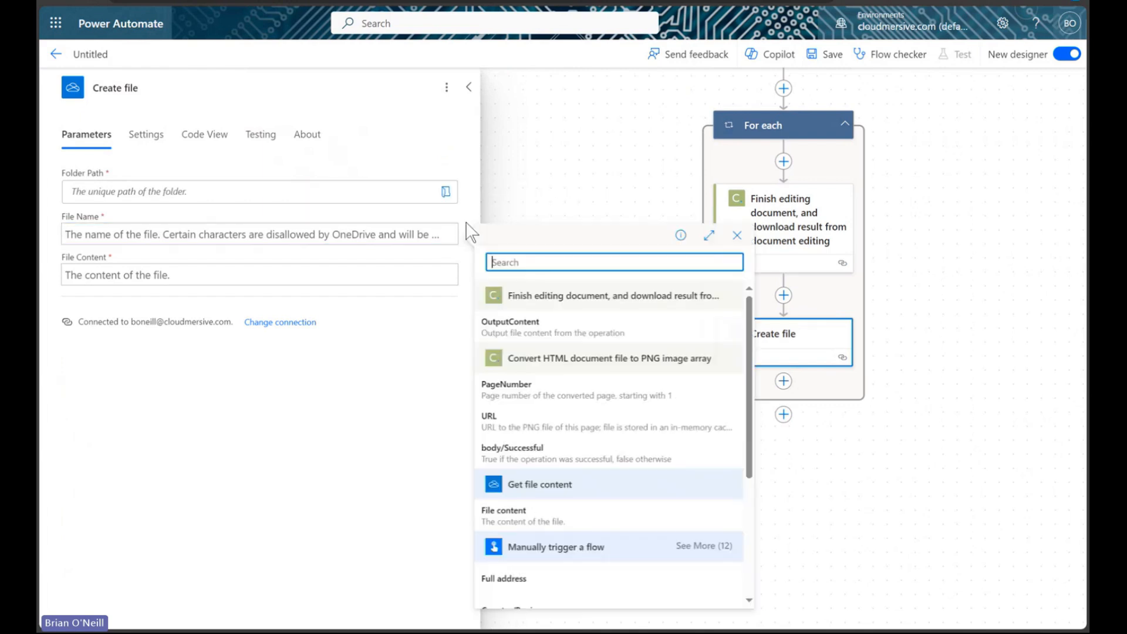
pyautogui.click(554, 392)
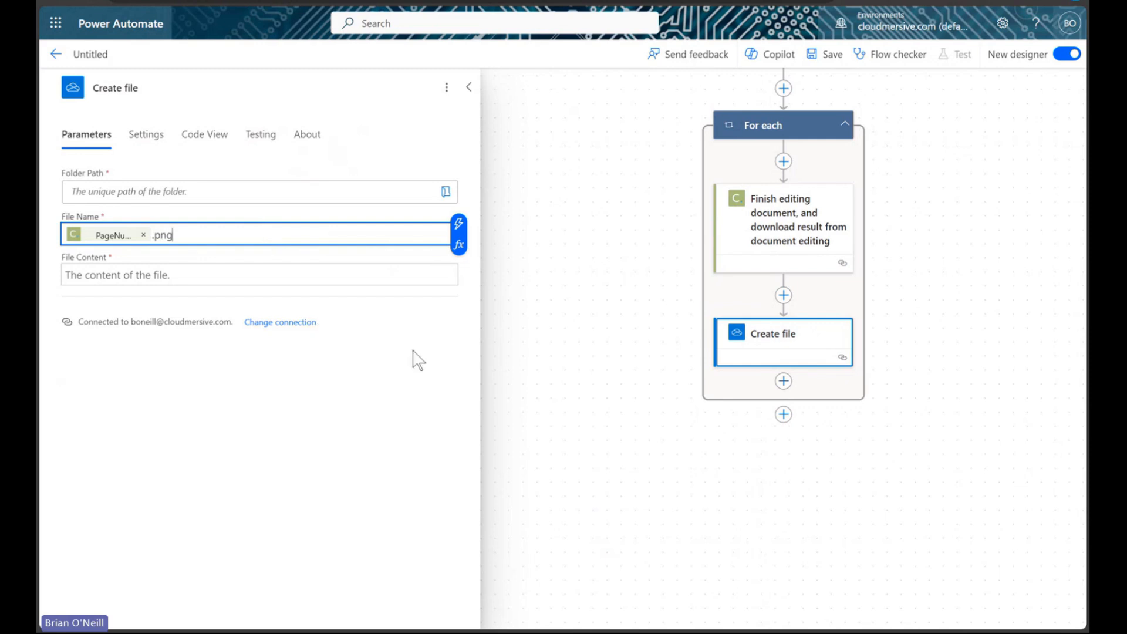
pyautogui.click(395, 275)
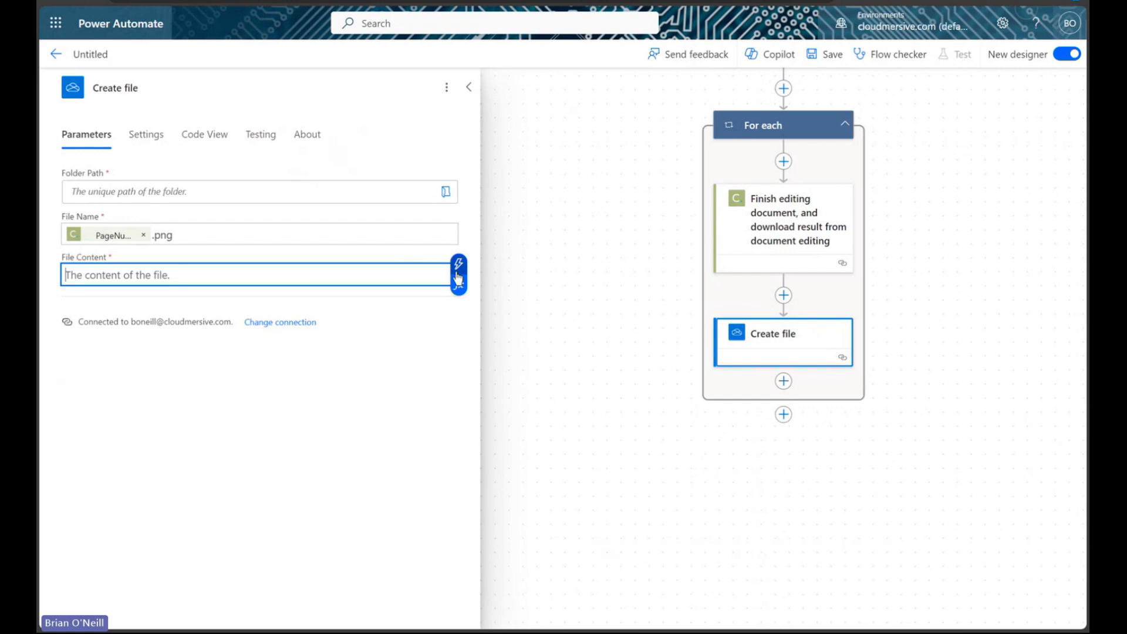
pyautogui.click(458, 276)
pyautogui.click(521, 331)
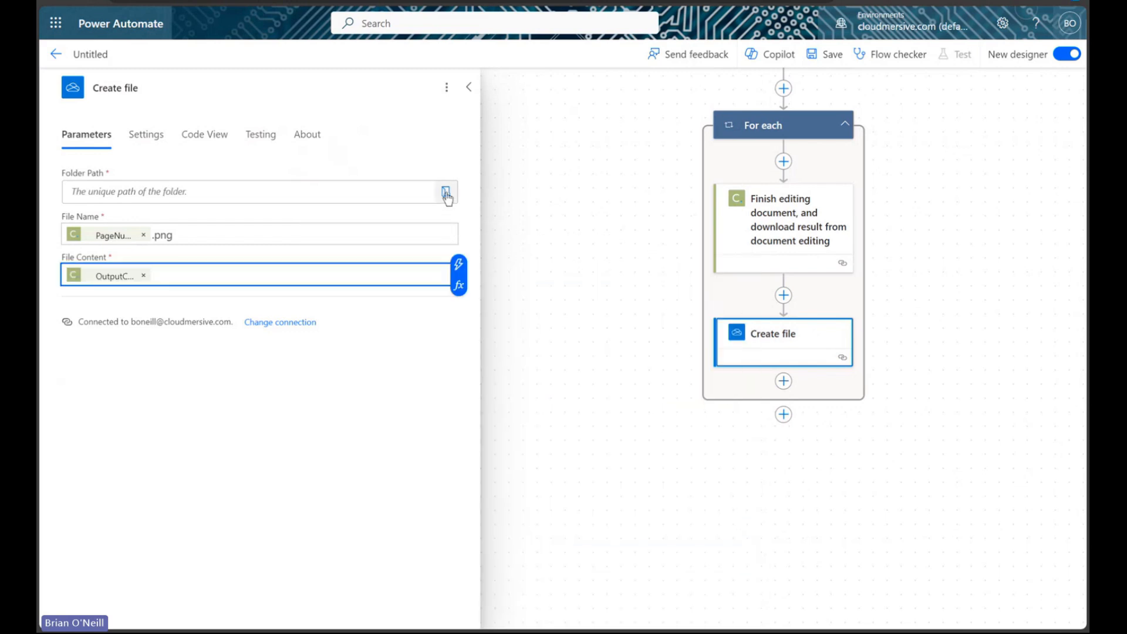
# Step: Choose the Sample Files folder in OneDrive as the Create file action's folder path and collapse the action's settings
pyautogui.click(446, 194)
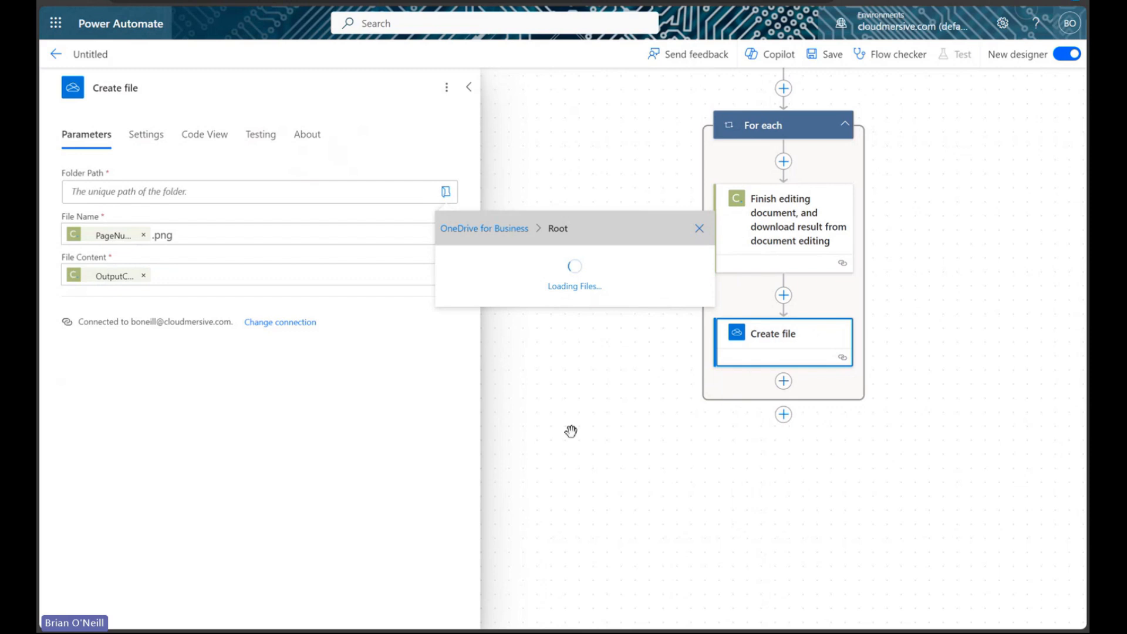
pyautogui.scroll(-3, 554, 496)
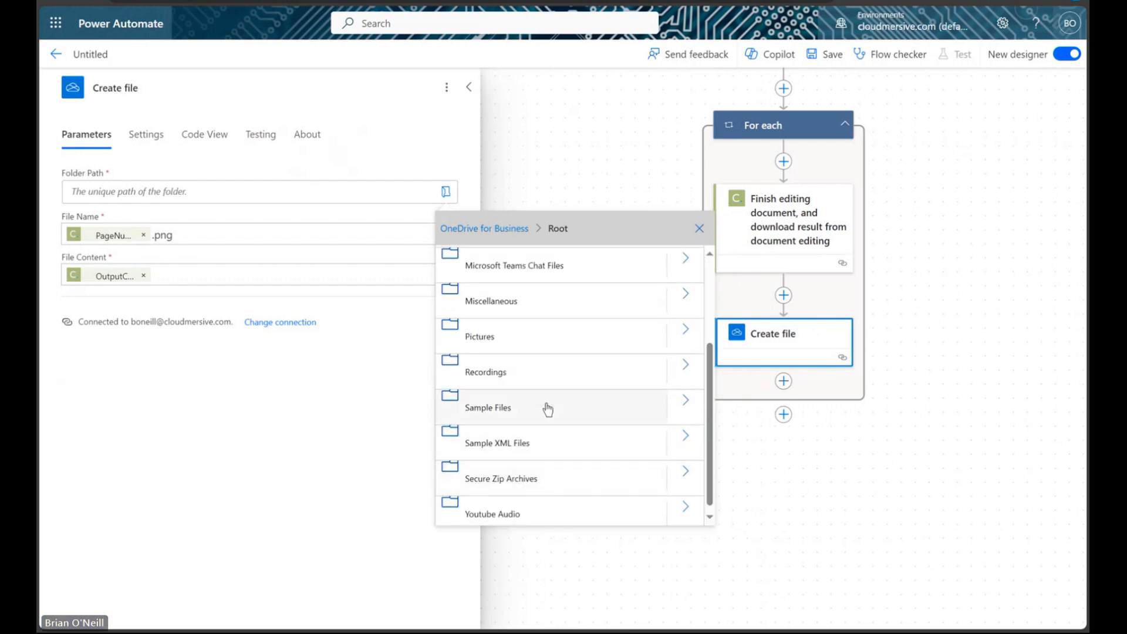
pyautogui.click(546, 407)
pyautogui.click(468, 87)
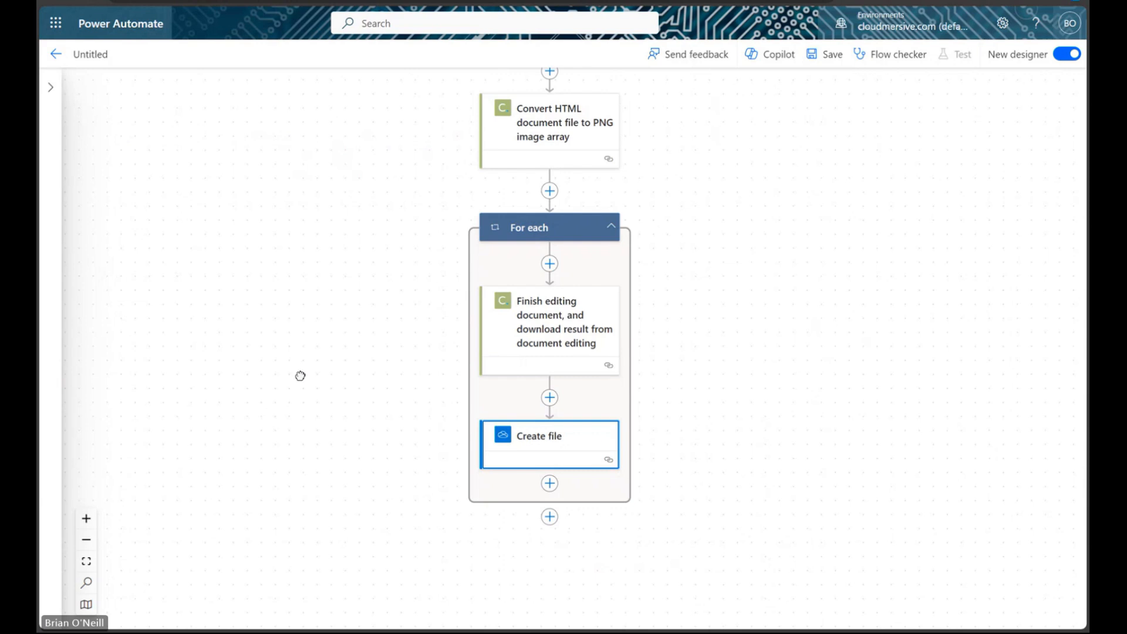
# Step: Save the flow and run it to convert the HTML file
pyautogui.click(821, 69)
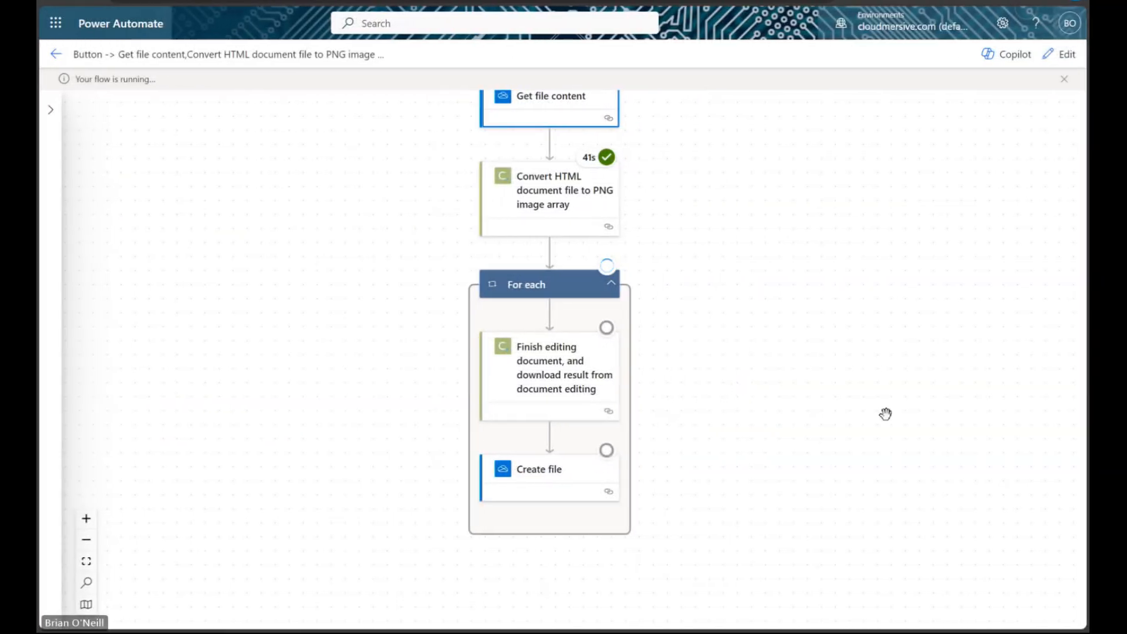
pyautogui.moveTo(811, 483); pyautogui.dragTo(806, 467)
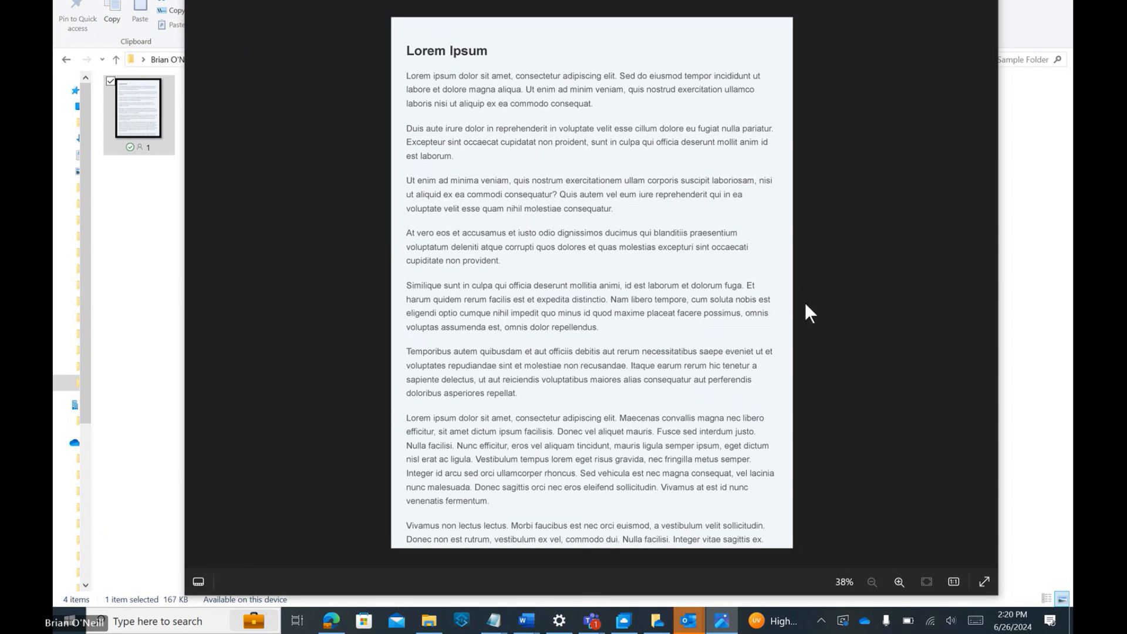
# Step: In the image viewer, browse back and forth through the generated PNG pages to examine the converted document
pyautogui.press('Right')
pyautogui.press('Left')
pyautogui.press('Right')
pyautogui.press('Right')
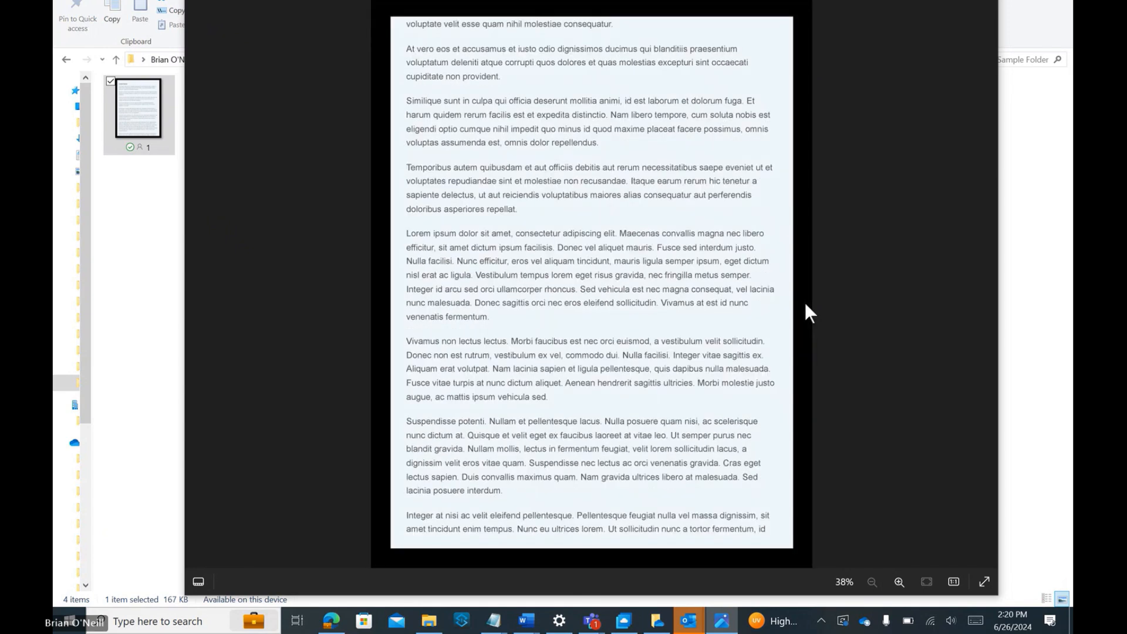
pyautogui.press('Right')
pyautogui.press('Left')
pyautogui.press('Left')
pyautogui.press('Left')
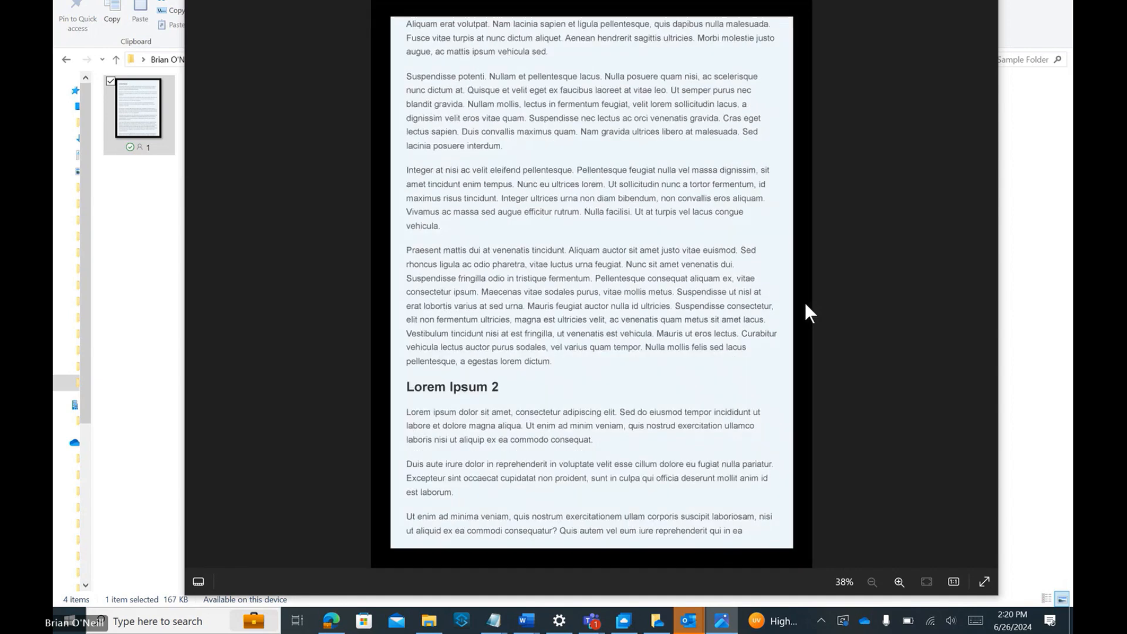